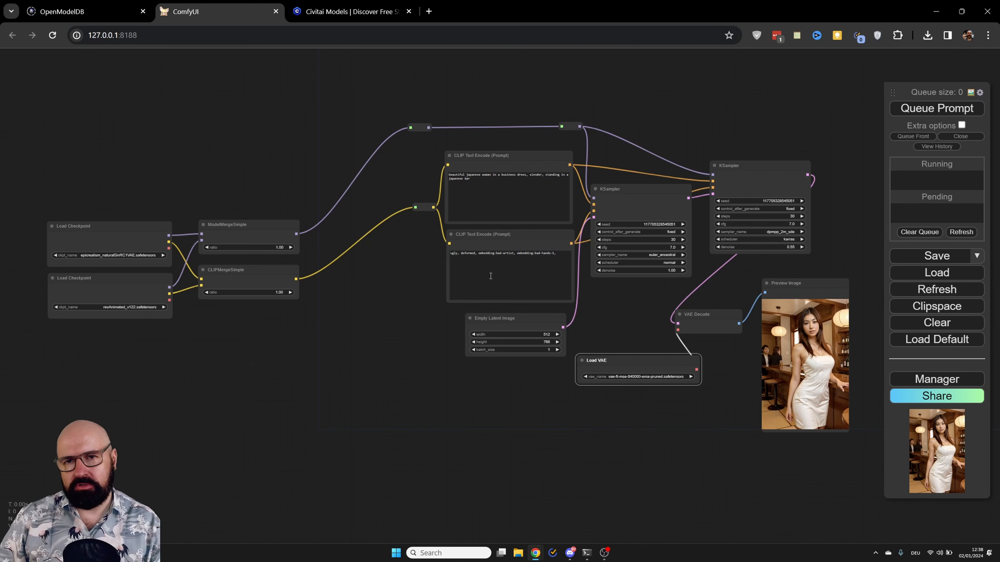
Browse the most downloaded checkpoint models on Civitai
left_click(338, 12)
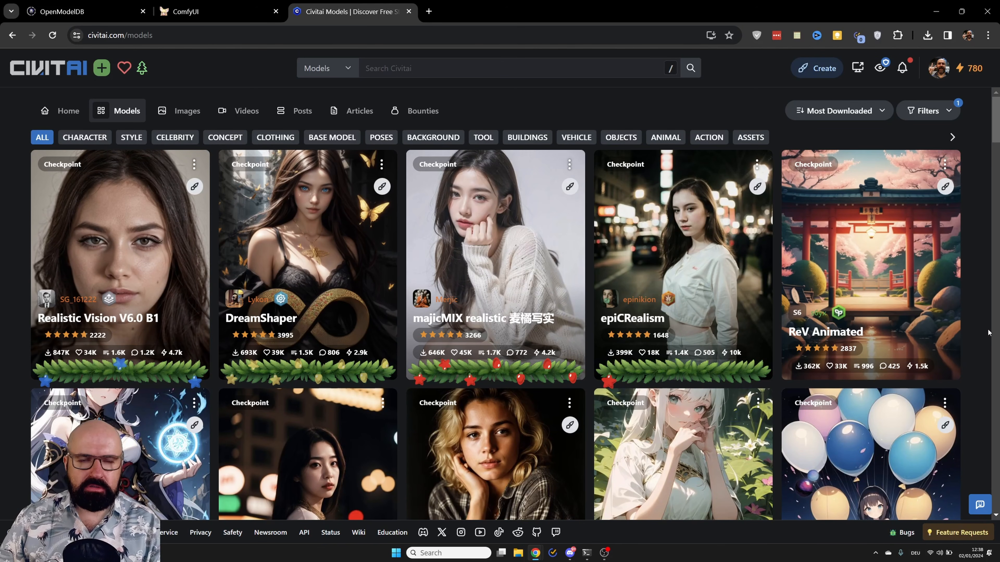
scroll(989, 333, "down", 10)
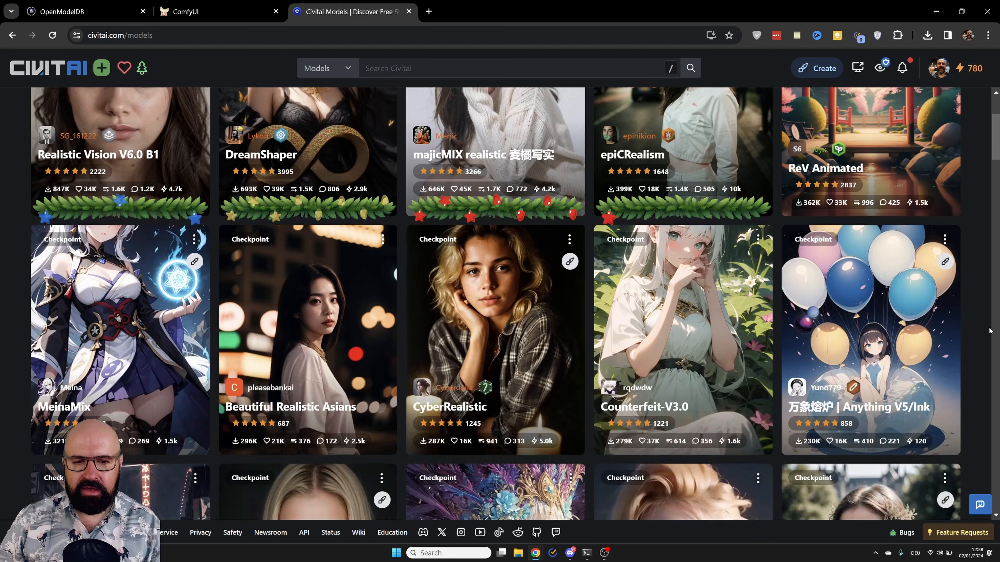
scroll(998, 329, "down", 5)
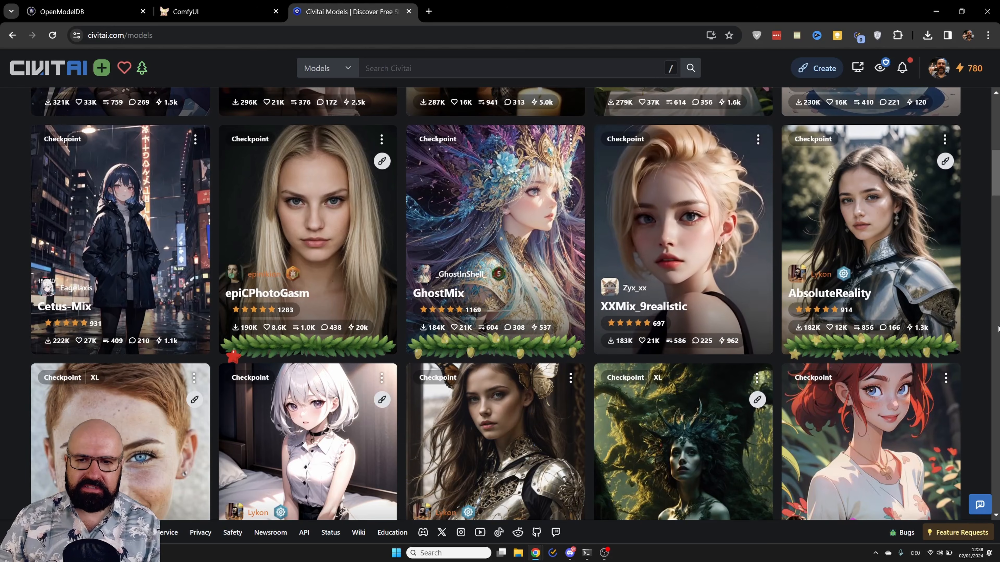
scroll(998, 329, "down", 5)
scroll(995, 329, "down", 15)
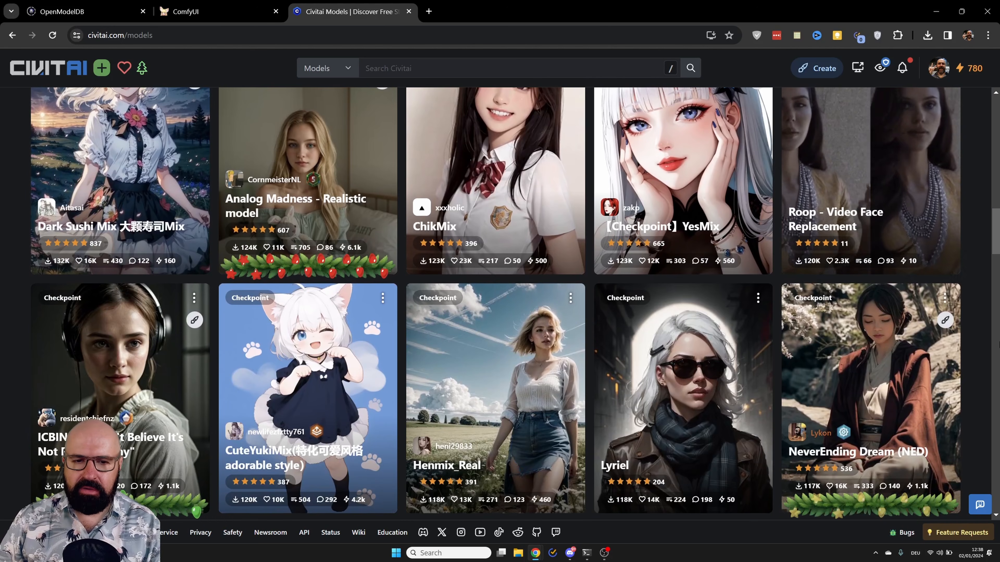
scroll(986, 355, "down", 5)
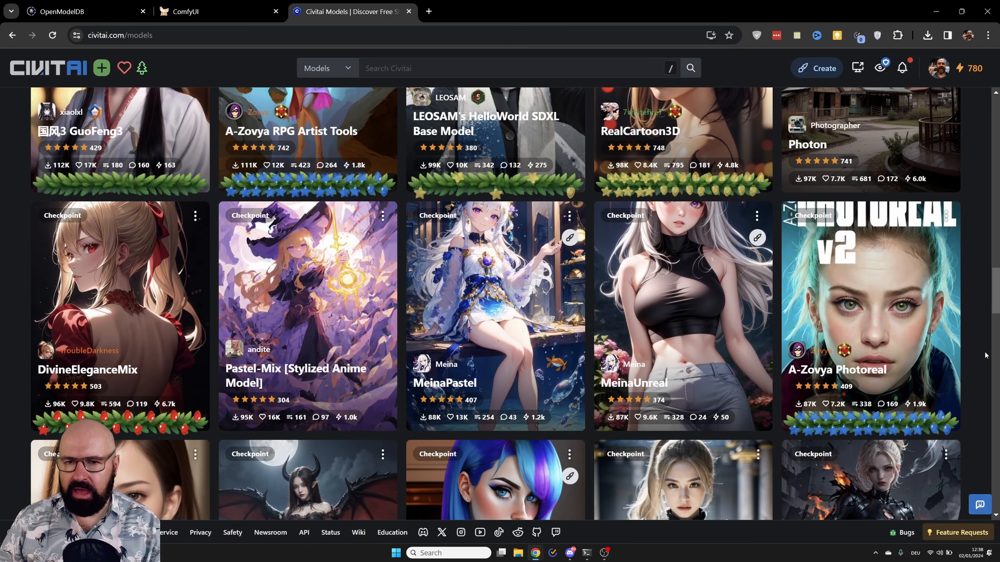
scroll(986, 355, "down", 6)
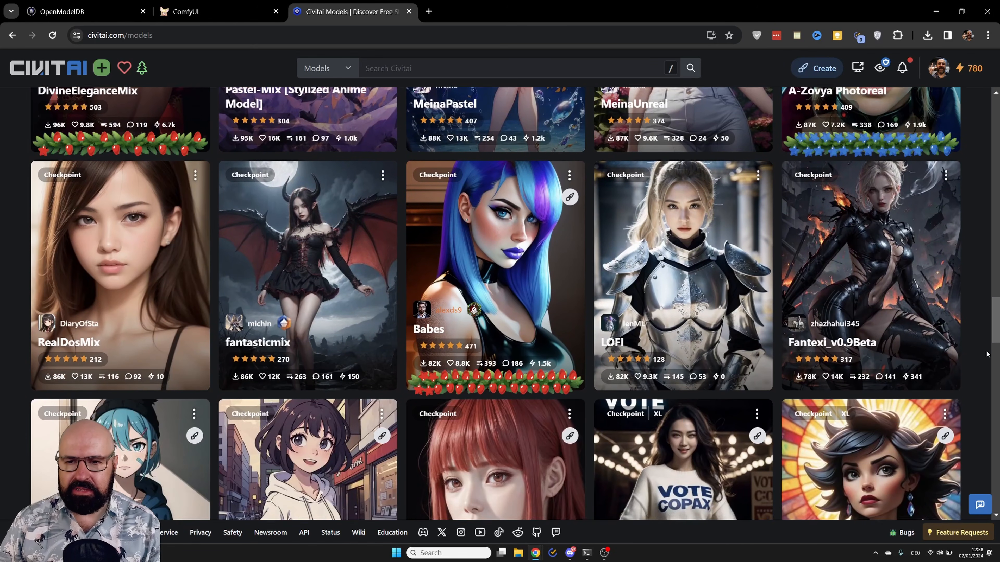
scroll(986, 354, "down", 3)
scroll(986, 354, "down", 6)
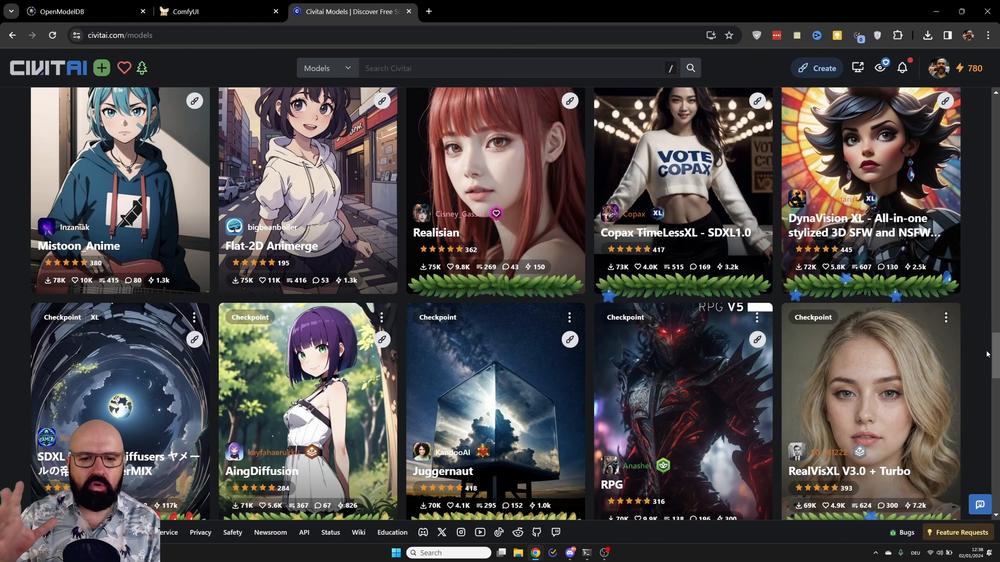
scroll(986, 354, "down", 15)
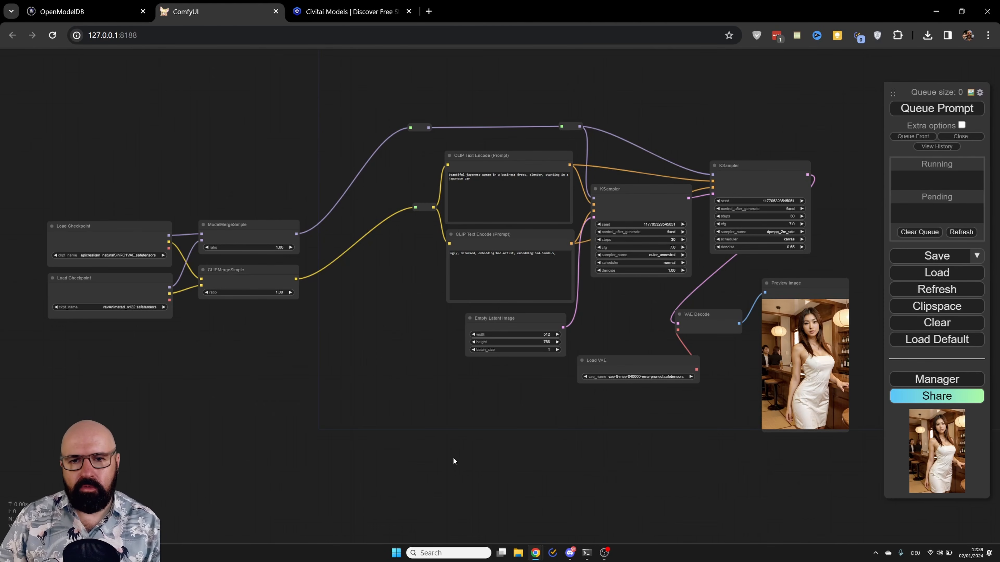
In ComfyUI, examine the workflow's checkpoint loaders, merge nodes, prompt encoders and both KSamplers in order
left_click(108, 224)
left_click(103, 278)
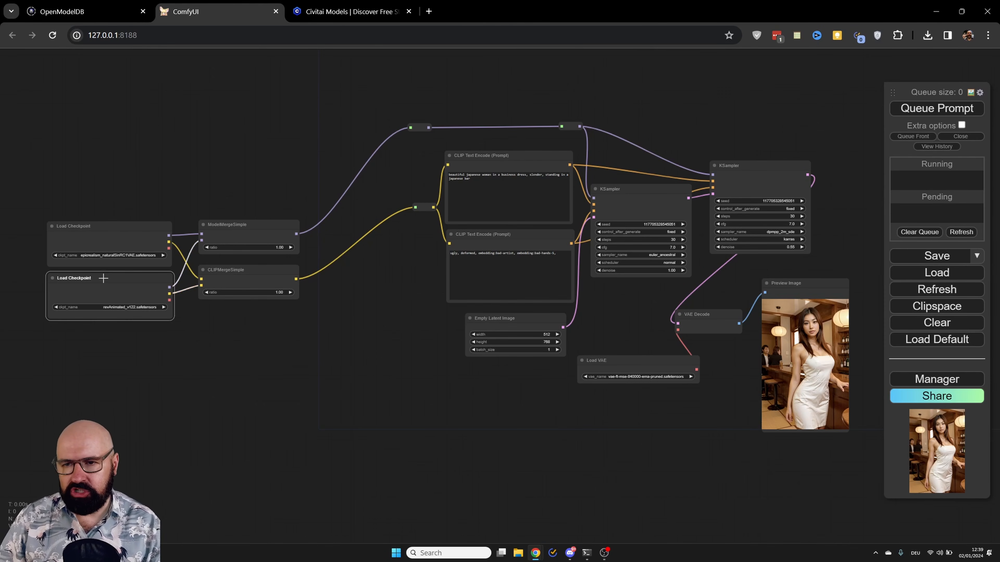
left_click(244, 226)
left_click(251, 269)
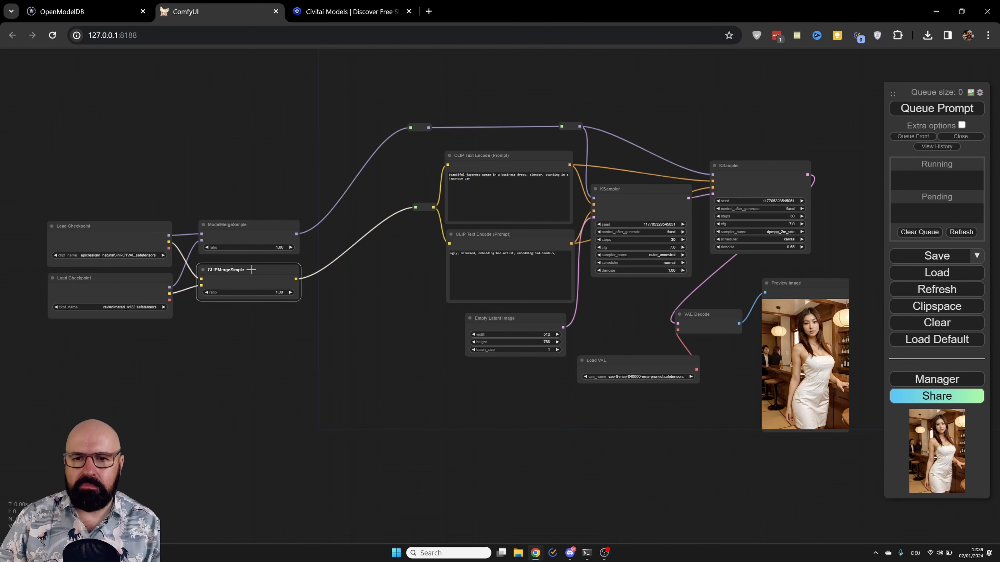
left_click(528, 157)
left_click(524, 236)
left_click(654, 190)
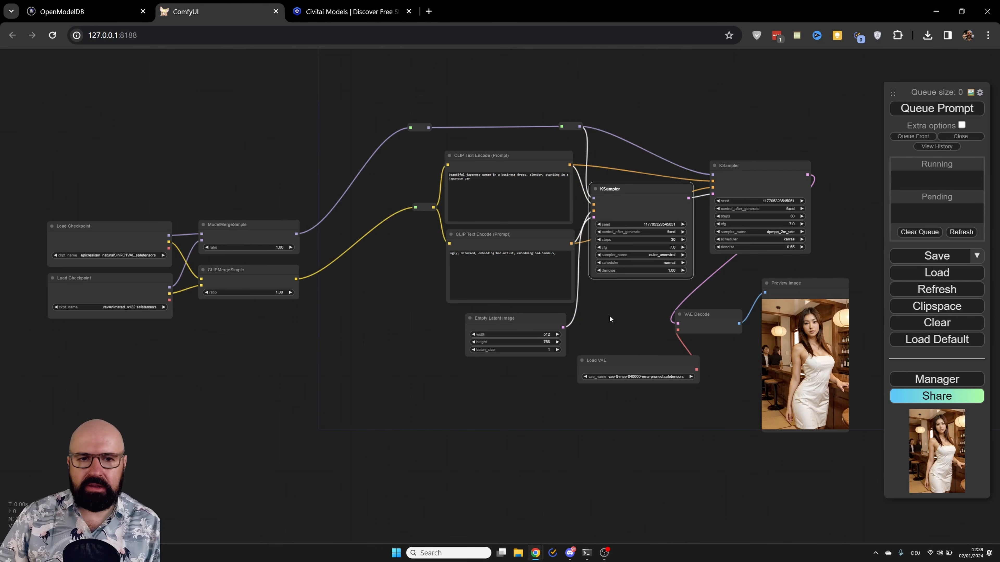
left_click(765, 164)
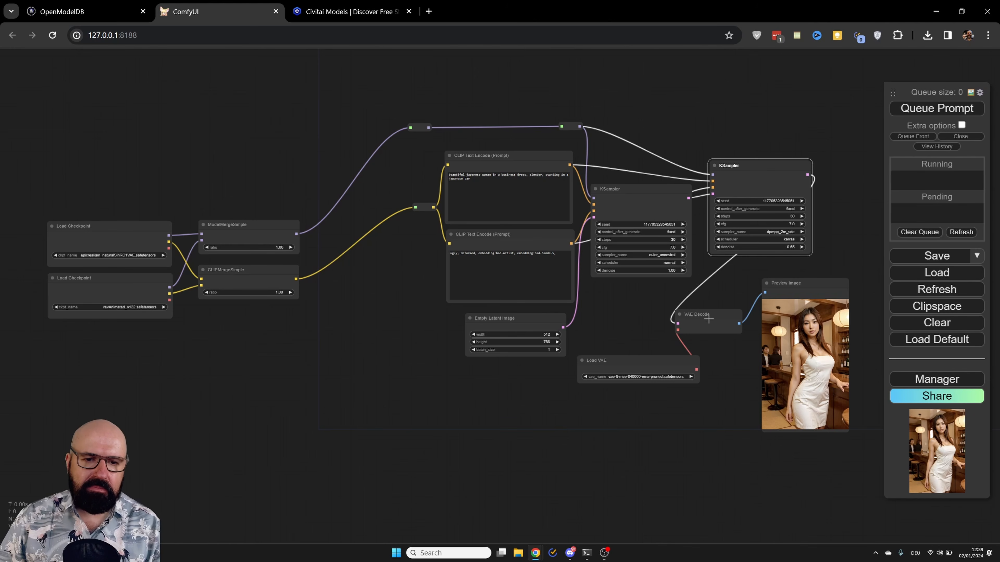
Move the Preview Image node between the merge nodes and the prompt nodes, and inspect the settings of both KSamplers
left_click_drag(818, 283, 371, 184)
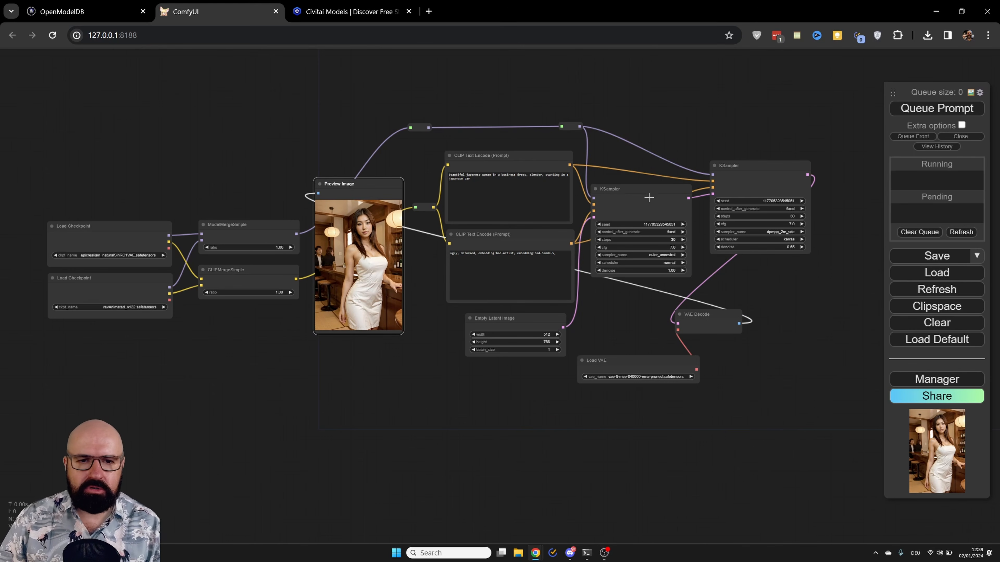
scroll(820, 214, "up", 10)
left_click_drag(799, 251, 821, 257)
scroll(800, 266, "up", 1)
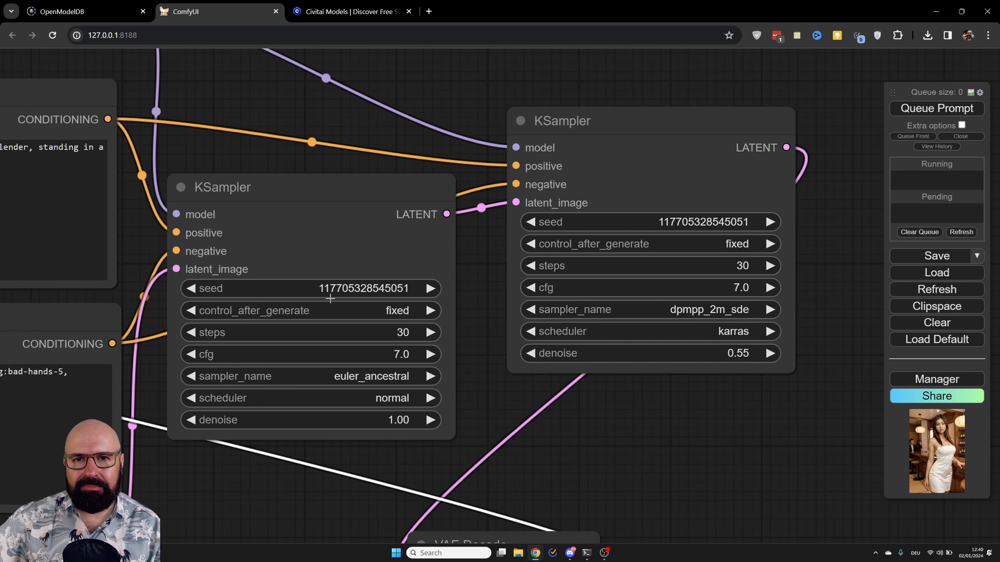
left_click_drag(409, 185, 413, 177)
left_click_drag(607, 125, 606, 122)
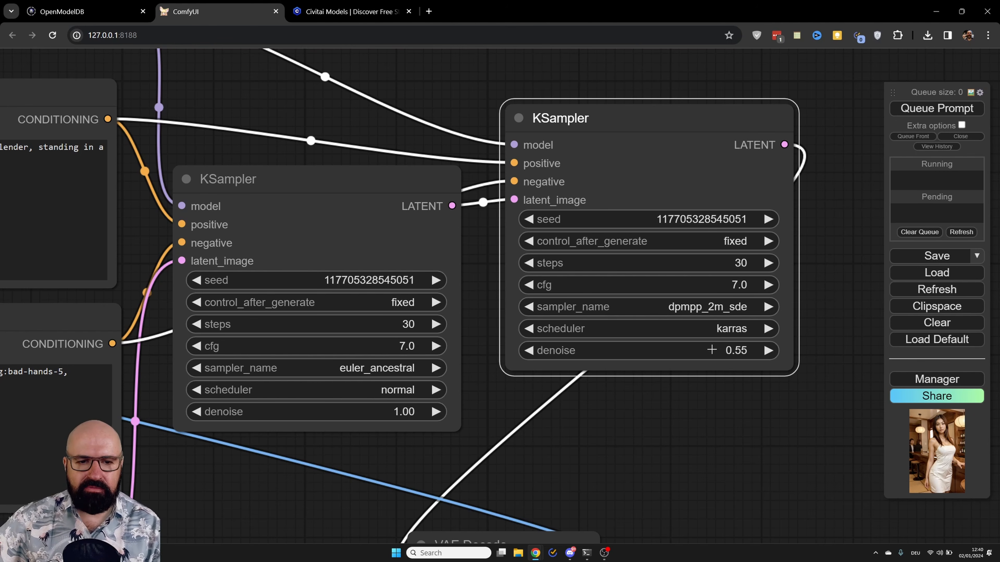
Examine the VAE Decode node and the separate Load VAE node that feeds it
left_click_drag(638, 451, 651, 257)
left_click_drag(526, 355, 543, 338)
left_click_drag(525, 394, 555, 299)
left_click_drag(453, 371, 465, 348)
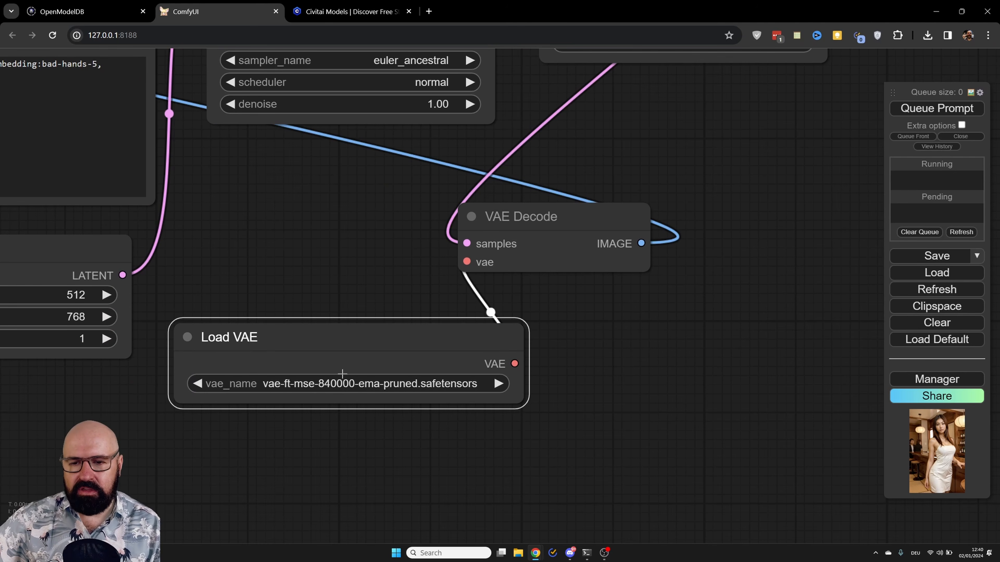
left_click_drag(373, 348, 375, 355)
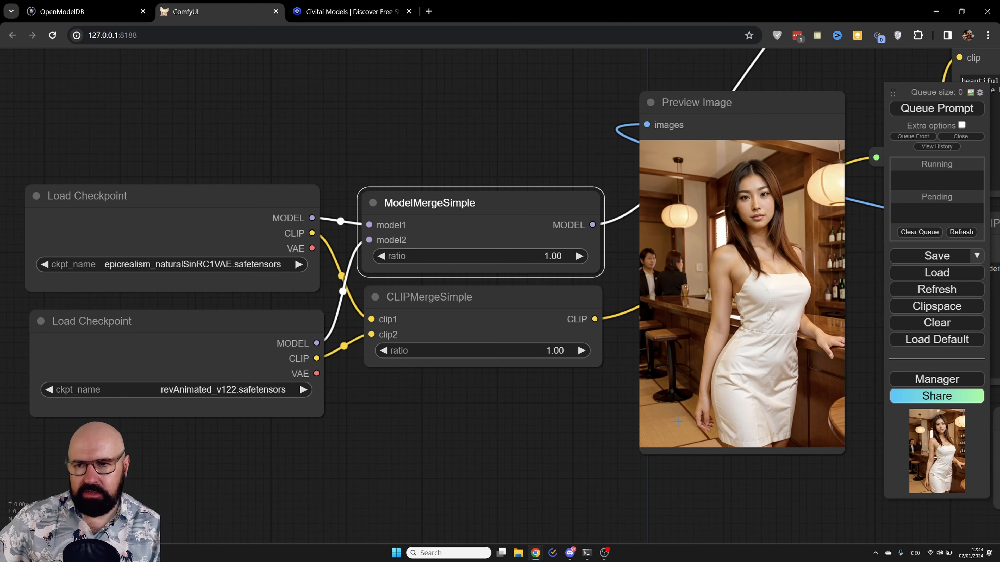
Examine how the two Load Checkpoint nodes feed ModelMergeSimple and CLIPMergeSimple
mouse_move(148, 198)
left_mouse_down()
mouse_move(163, 172)
mouse_move(157, 196)
left_mouse_up()
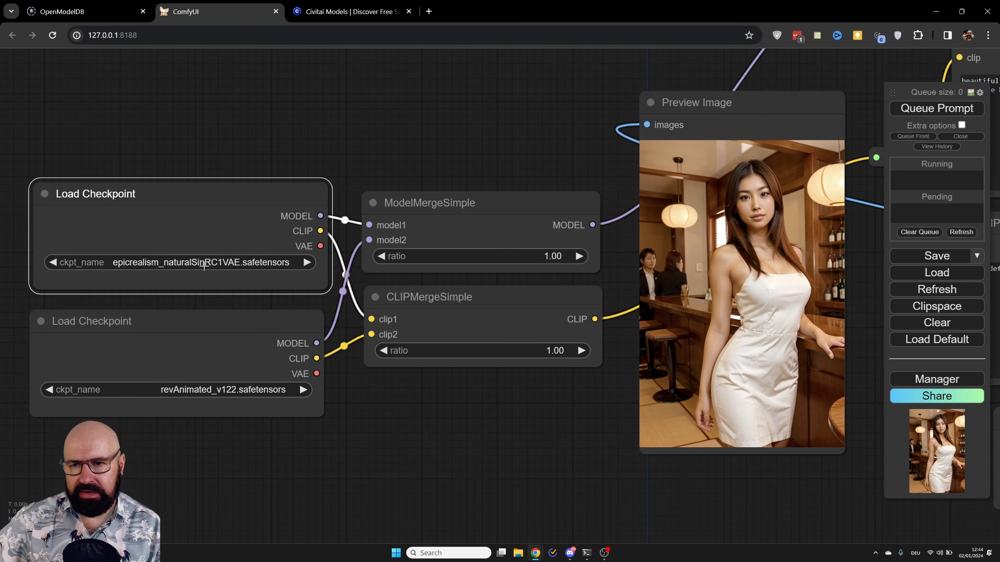
mouse_move(149, 317)
left_mouse_down()
mouse_move(172, 319)
mouse_move(159, 311)
left_mouse_up()
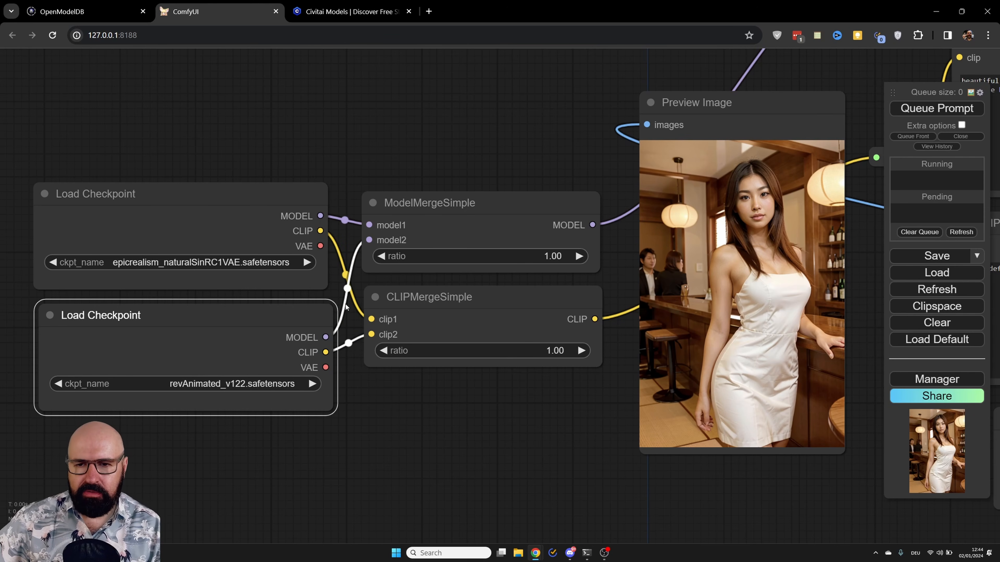
left_click_drag(483, 197, 485, 193)
left_click_drag(481, 302, 475, 298)
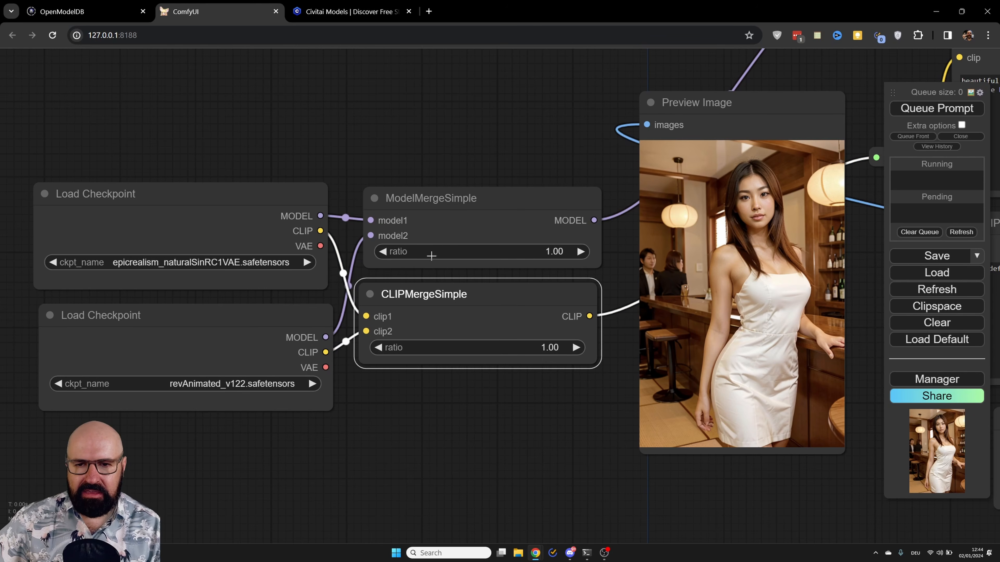
scroll(457, 258, "up", 6)
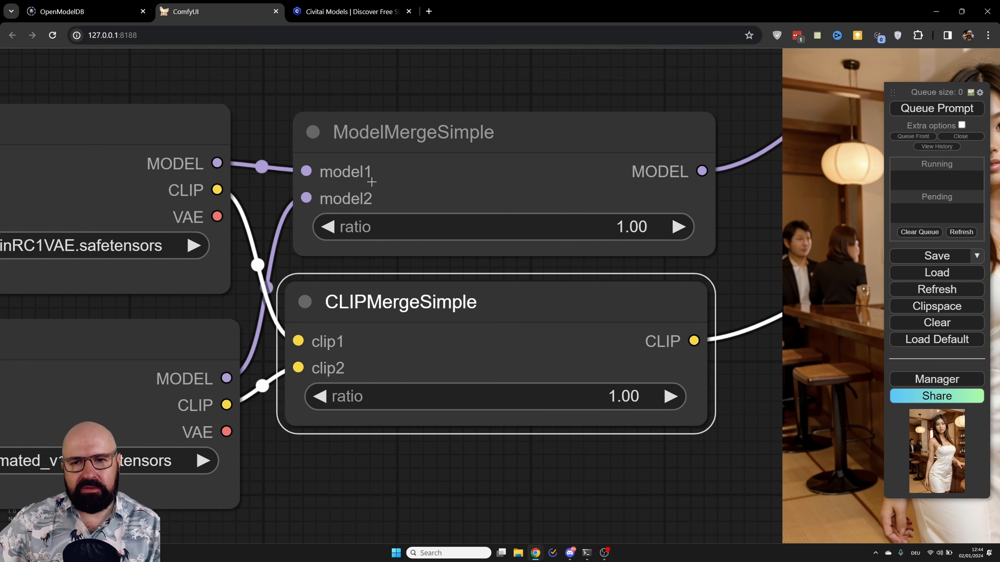
Try a ratio of 0.00 on the ModelMergeSimple node, compare the two checkpoint inputs, and restore the ratio to 1.00
left_click_drag(651, 226, 491, 230)
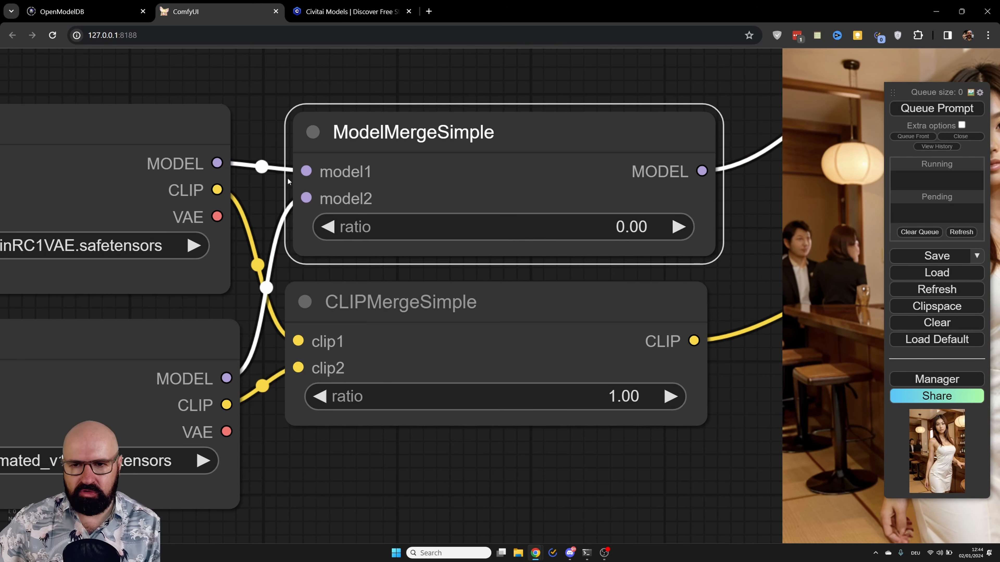
left_click(181, 348)
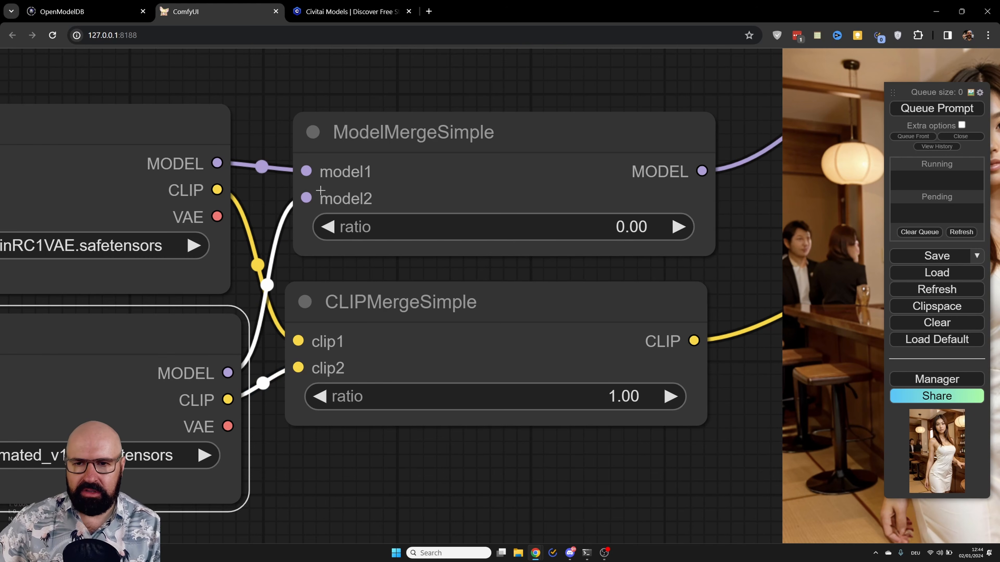
left_click_drag(160, 127, 166, 125)
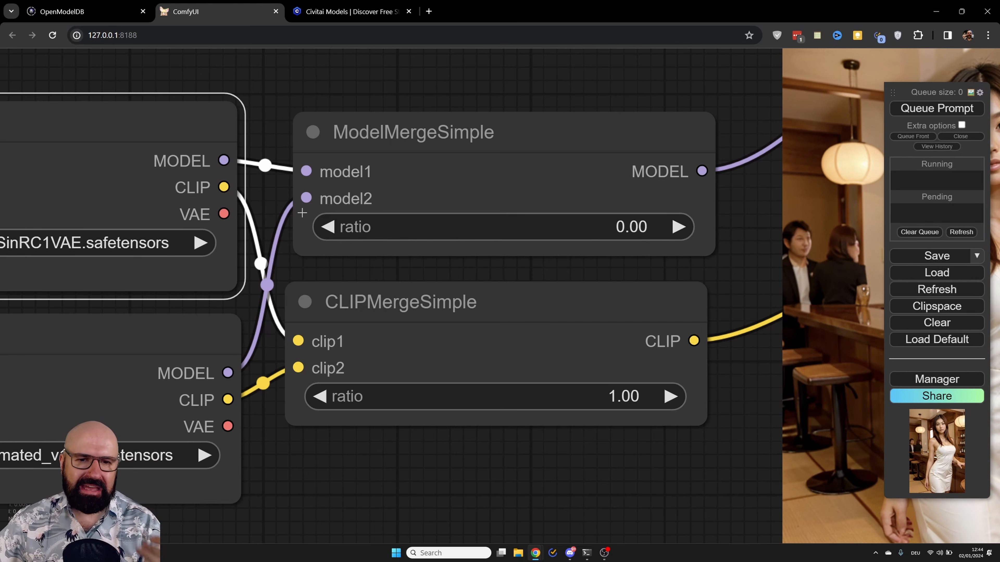
left_click_drag(575, 232, 772, 214)
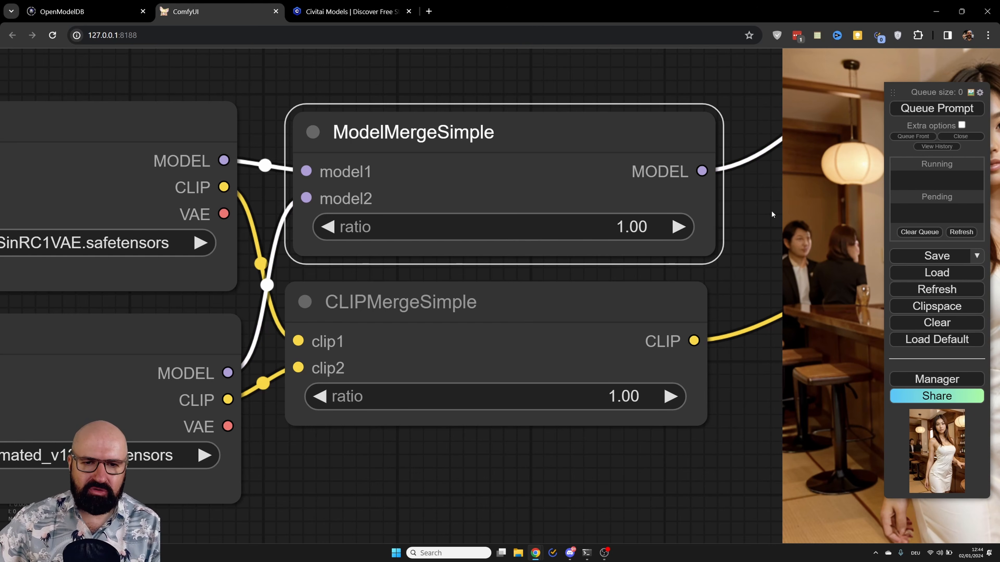
Follow the merged model's connection from ModelMergeSimple through the reroute nodes to both KSamplers
left_click_drag(358, 321, 373, 312)
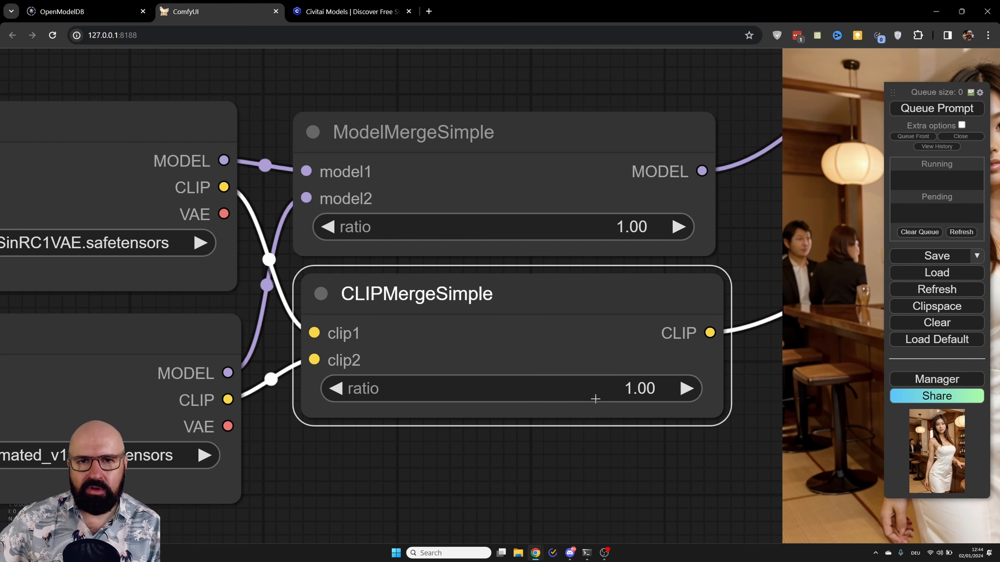
left_click_drag(620, 299, 614, 309)
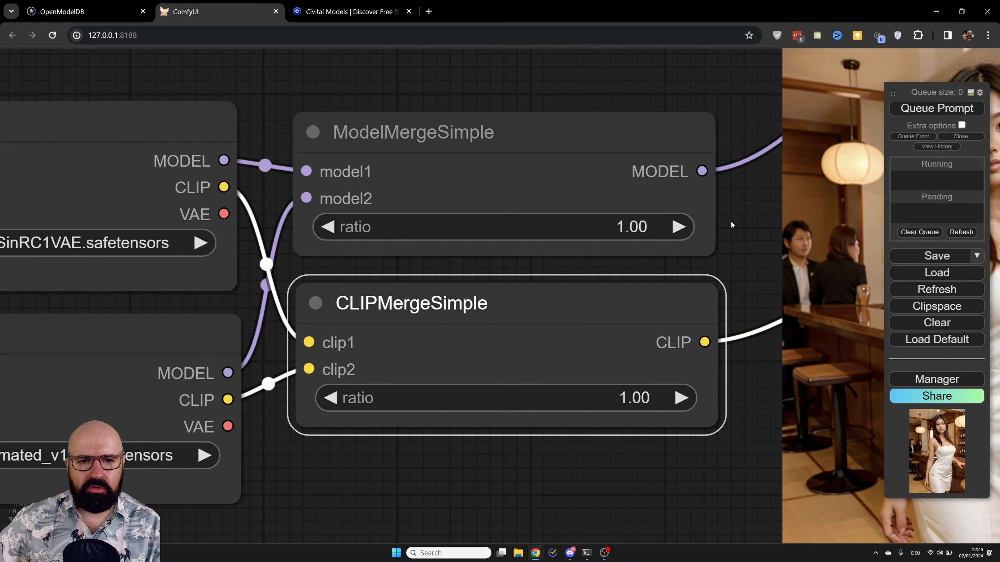
scroll(728, 243, "down", 4)
scroll(728, 244, "down", 3)
left_click_drag(675, 114, 0, 251)
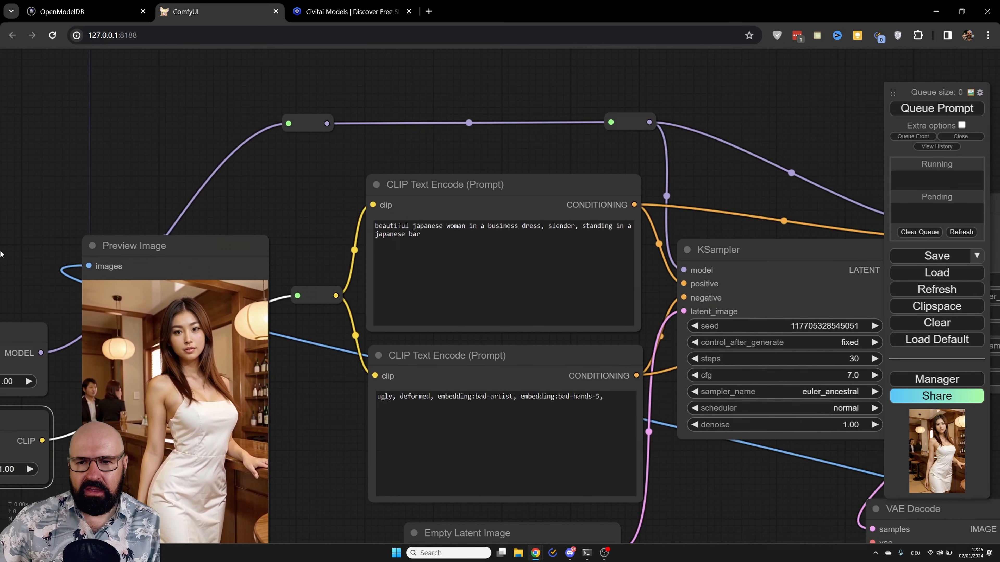
left_click_drag(296, 217, 347, 164)
scroll(346, 164, "down", 1)
left_click(357, 78)
left_click(653, 80)
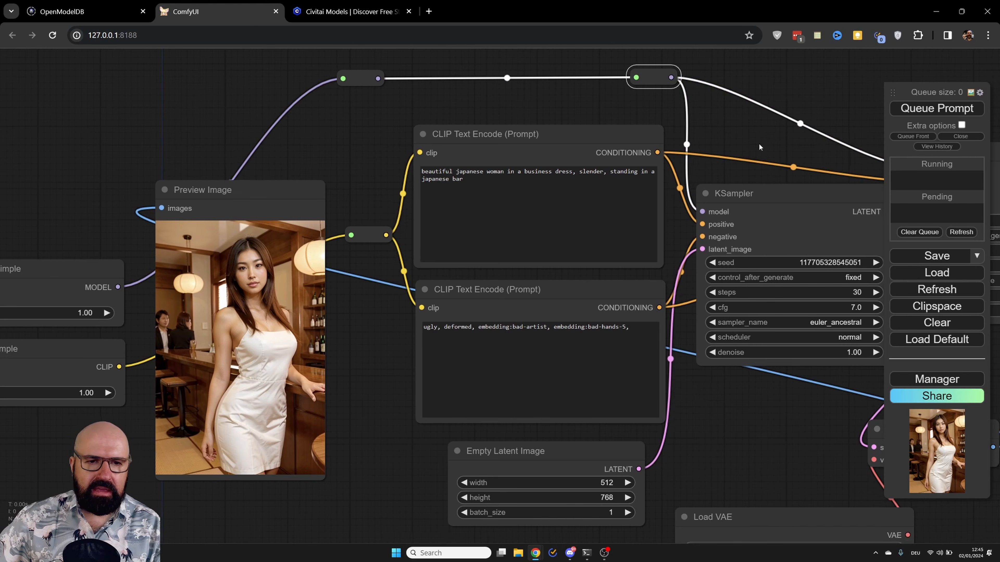
left_click_drag(765, 148, 401, 143)
left_click(421, 196)
left_click(653, 144)
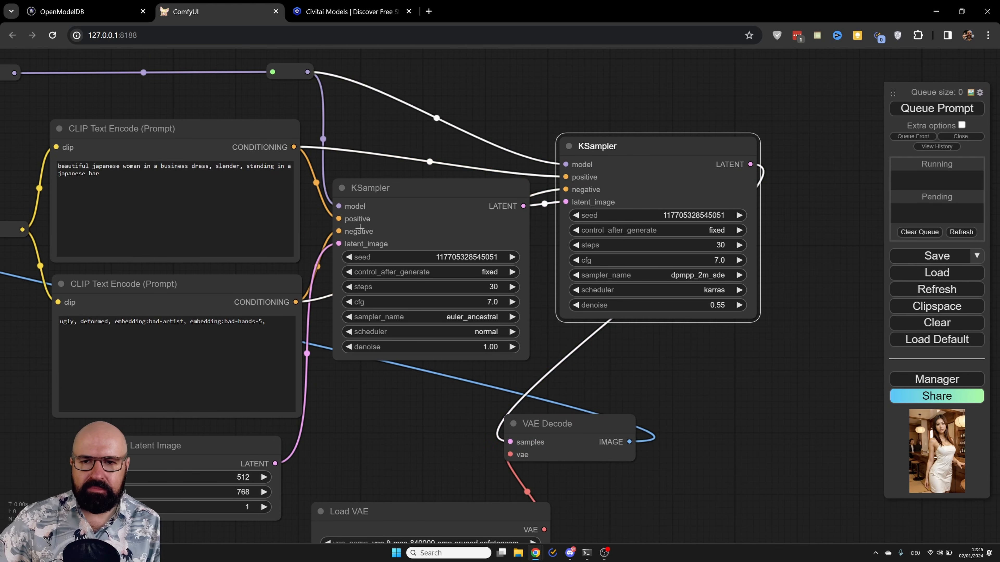
Follow the merged CLIP connection through its reroute node to the positive and negative prompt encoders
left_click_drag(32, 257, 444, 236)
left_click(436, 208)
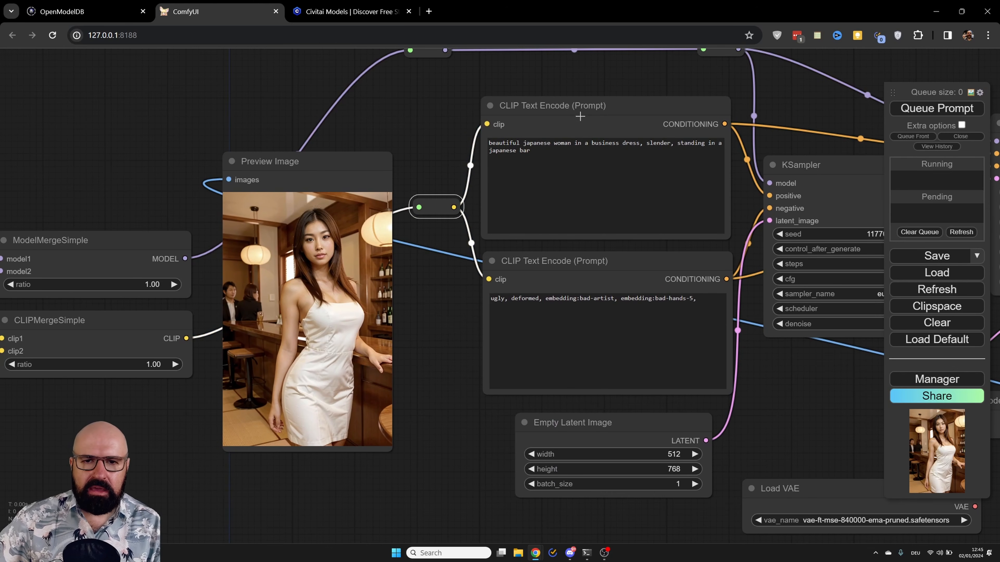
left_click(586, 109)
left_click_drag(586, 110, 589, 113)
left_click_drag(608, 263, 606, 264)
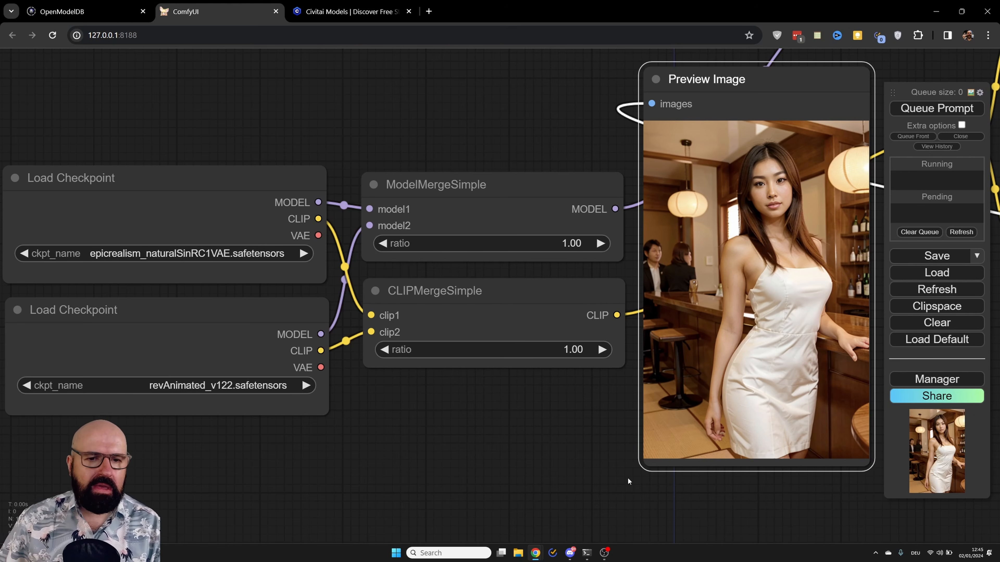
Set the ModelMergeSimple and CLIPMergeSimple ratios to 0.00, generating an image after each change
left_click_drag(551, 243, 449, 248)
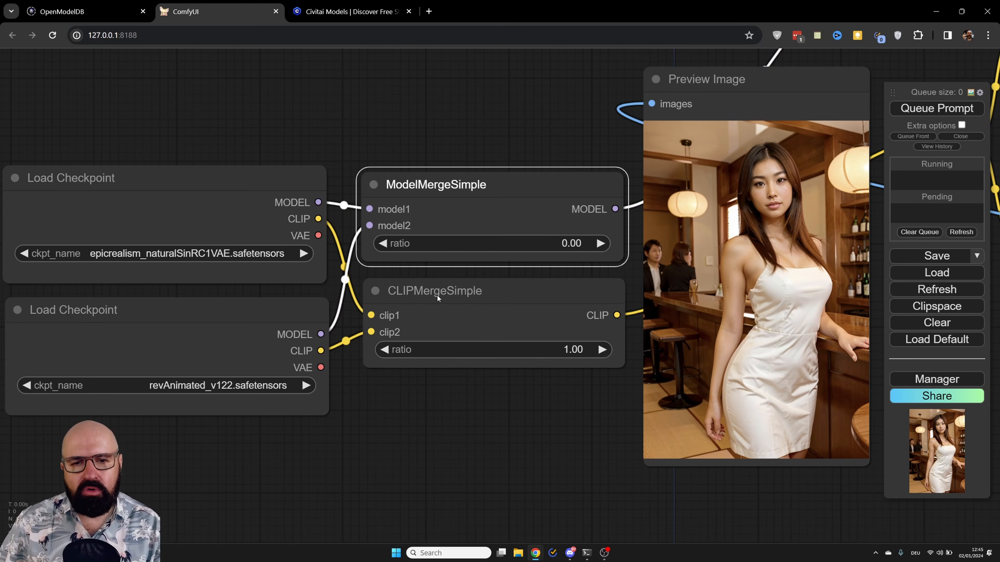
left_click(915, 107)
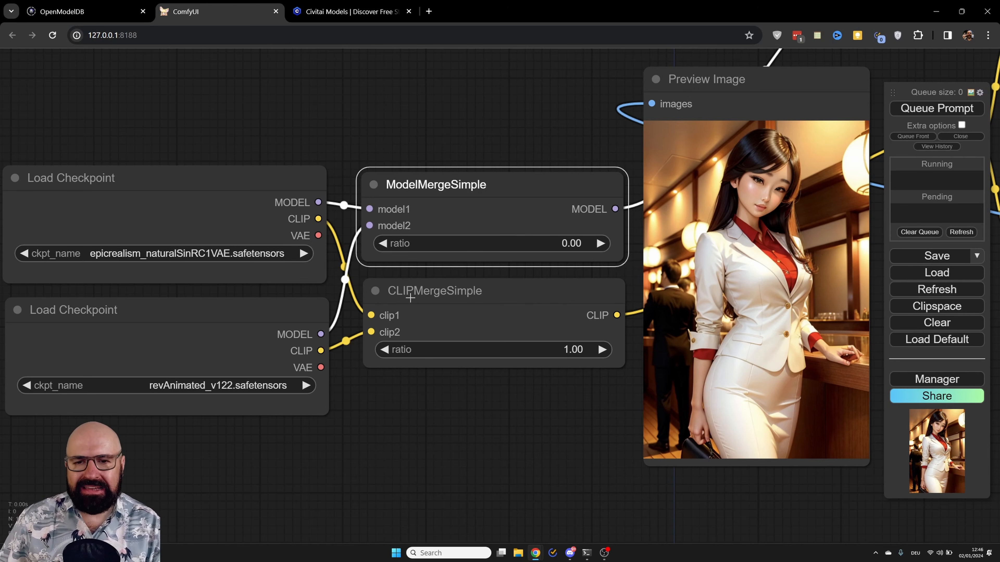
left_click_drag(547, 348, 433, 349)
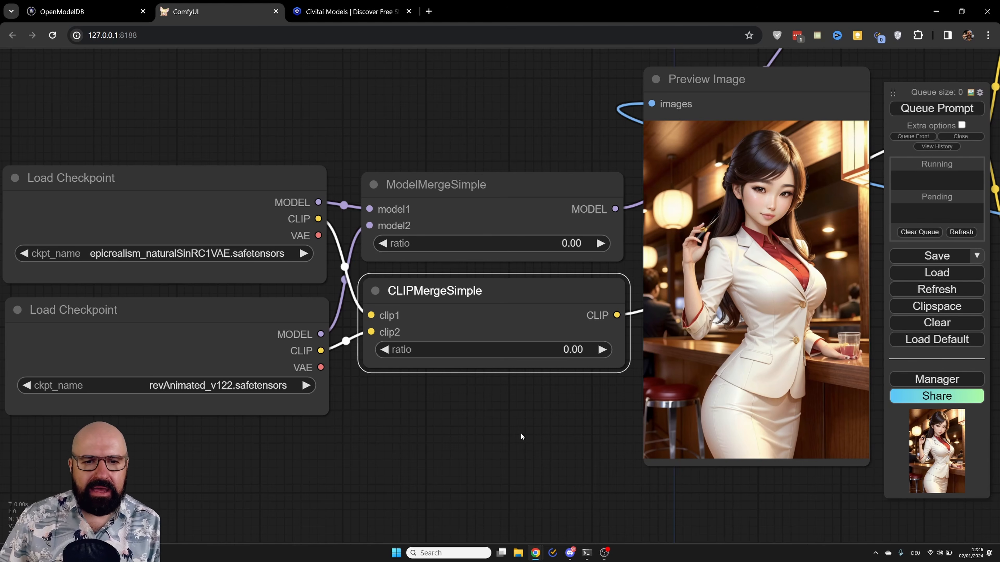
left_click_drag(477, 180, 480, 180)
left_click_drag(489, 290, 489, 287)
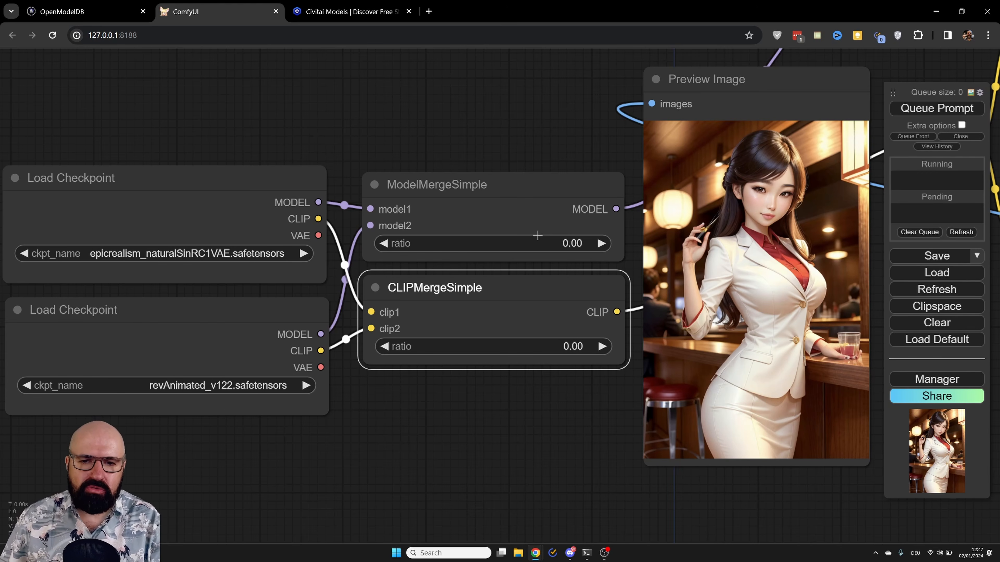
Set the ModelMergeSimple and CLIPMergeSimple ratios to 0.40 and generate an image
left_click_drag(527, 242, 549, 242)
left_click(602, 243)
left_click_drag(538, 347, 550, 352)
left_click(603, 346)
left_click(603, 347)
left_click(603, 346)
left_click(602, 347)
left_click(603, 346)
left_click(603, 346)
left_click(603, 346)
left_click(385, 346)
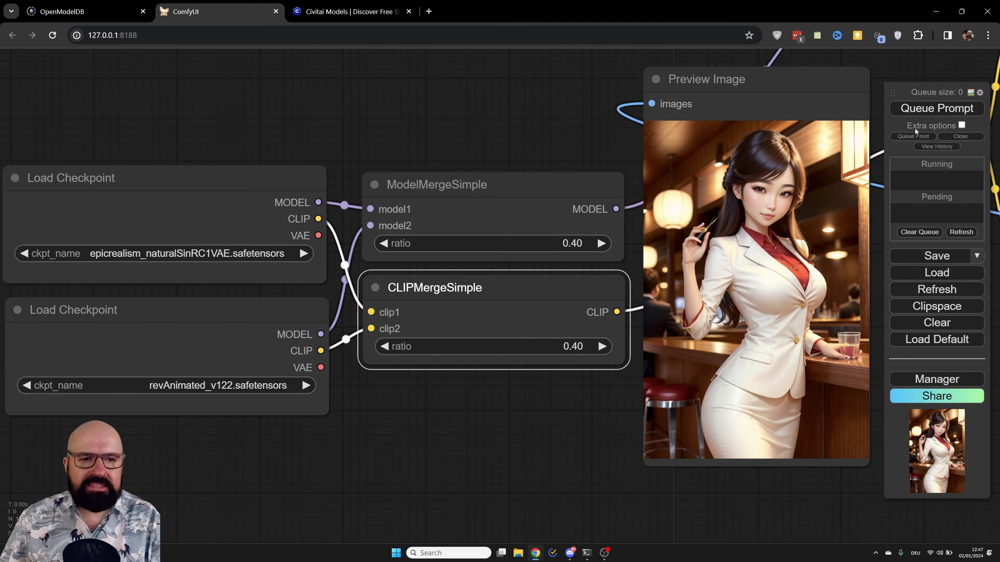
left_click(917, 110)
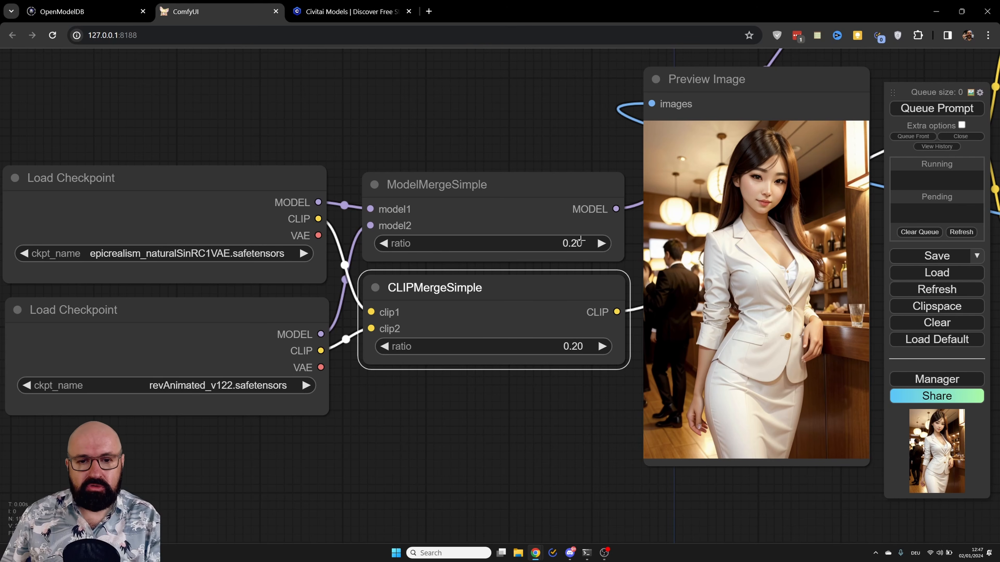
Generate an image with both merge ratios at 0.20
left_click(914, 109)
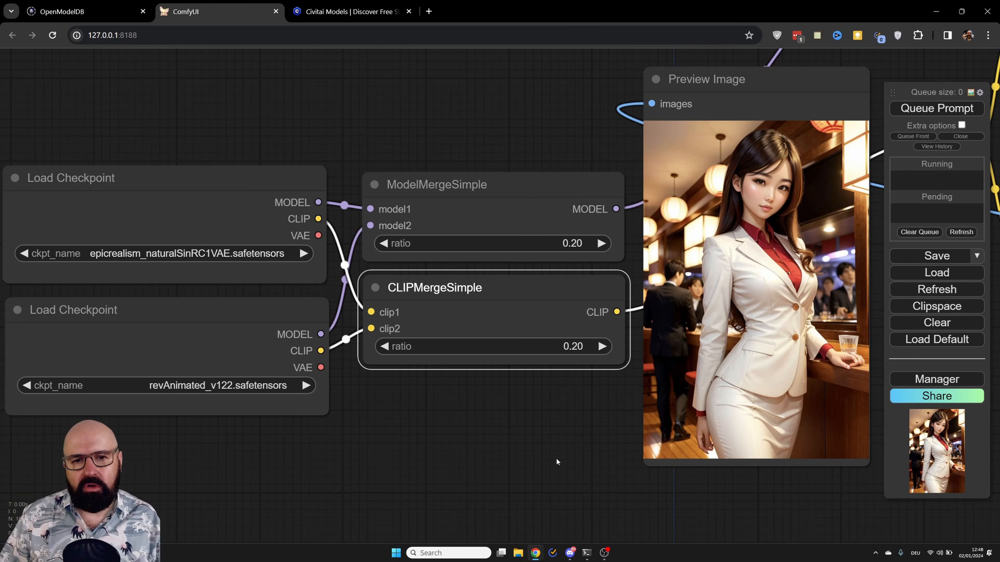
mouse_move(502, 180)
left_mouse_down()
mouse_move(511, 163)
mouse_move(510, 190)
left_mouse_up()
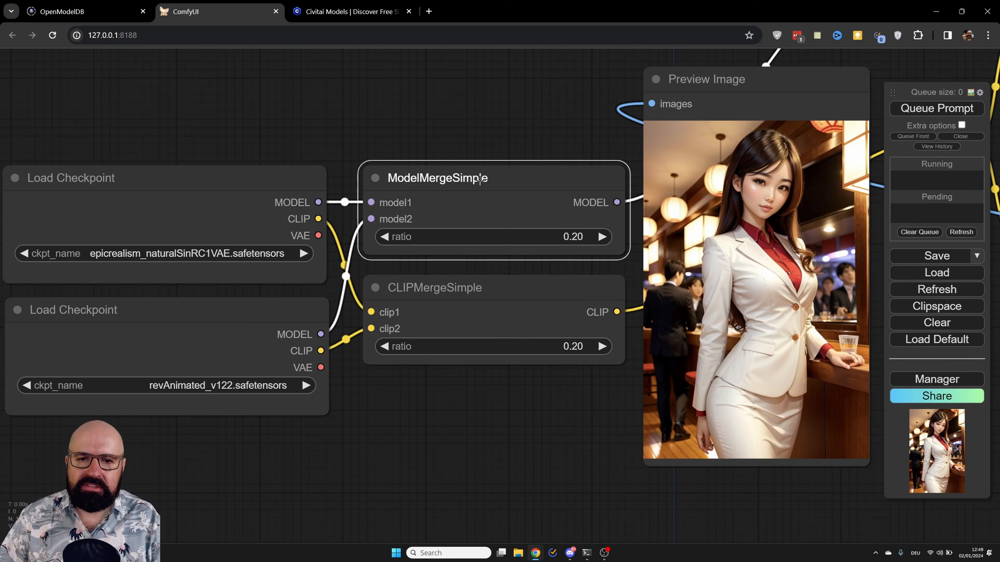